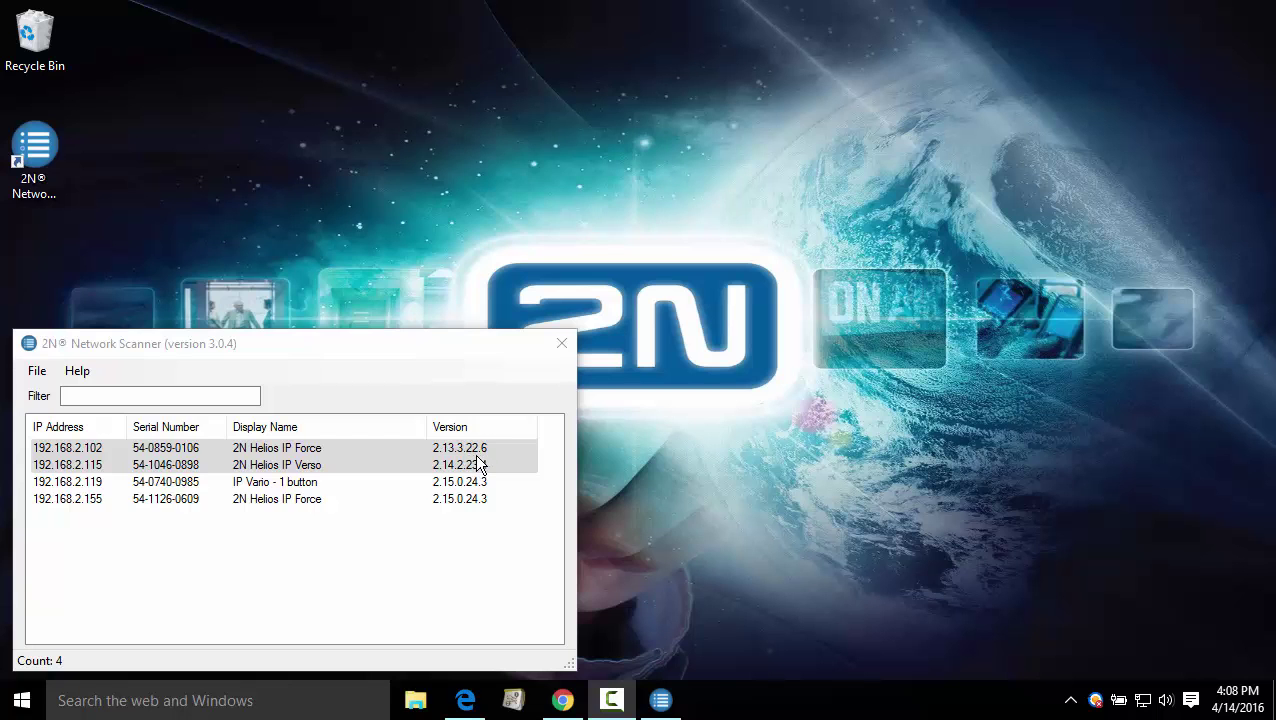
- On the 2N USA site, open the Helios IP Force product page and reach its Download Section
{"action": "left_click", "coordinate": [566, 708]}
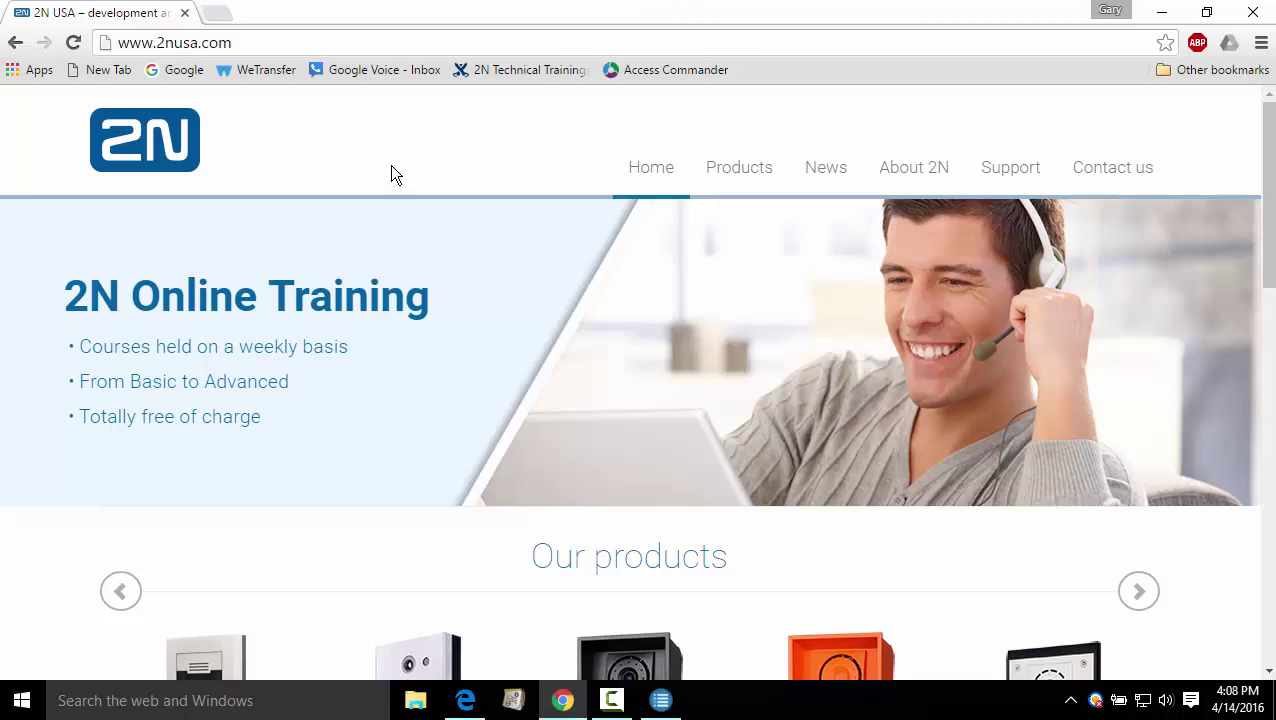
{"action": "scroll", "coordinate": [467, 370], "scroll_direction": "down", "scroll_amount": 1}
{"action": "scroll", "coordinate": [467, 375], "scroll_direction": "down", "scroll_amount": 1}
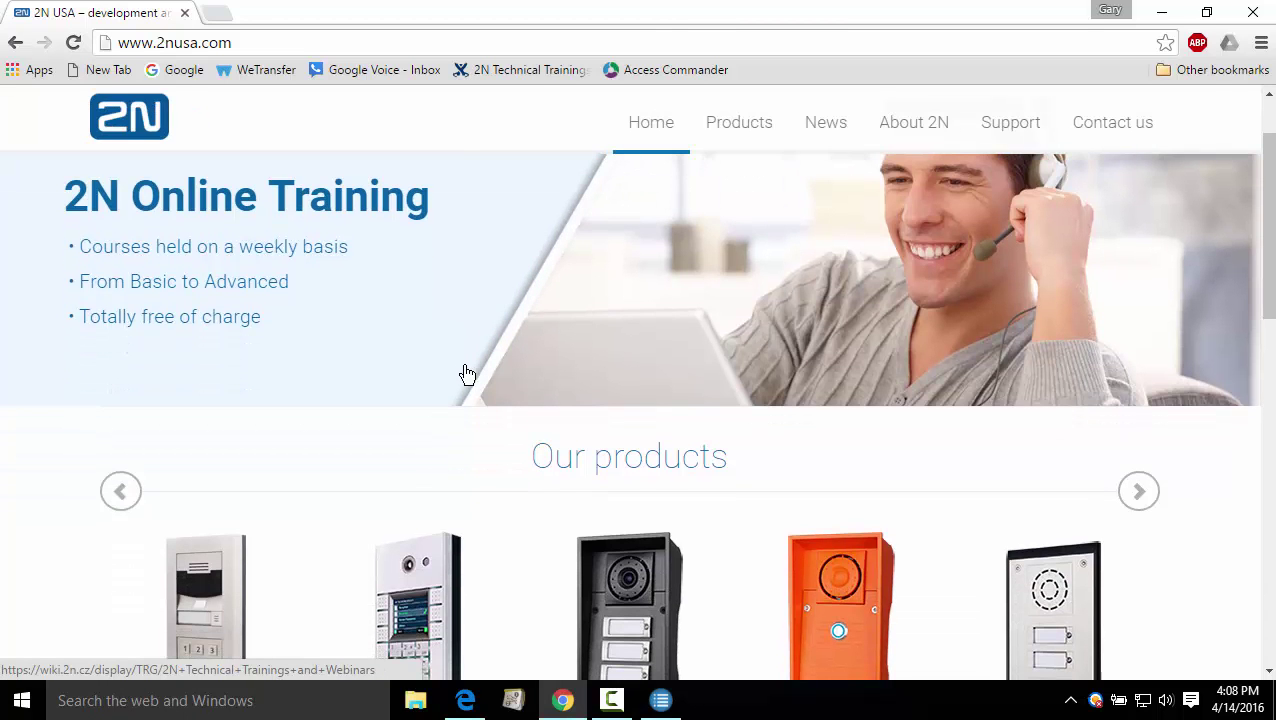
{"action": "scroll", "coordinate": [467, 375], "scroll_direction": "down", "scroll_amount": 2}
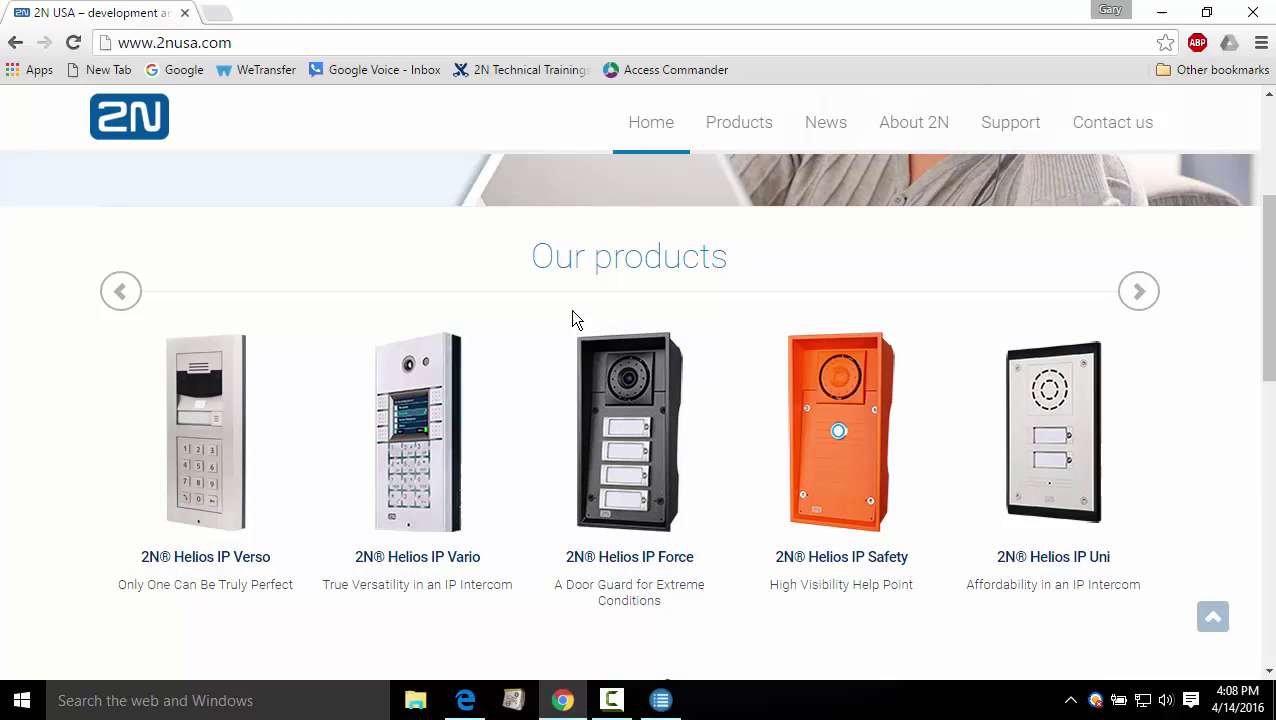
{"action": "left_click", "coordinate": [626, 378]}
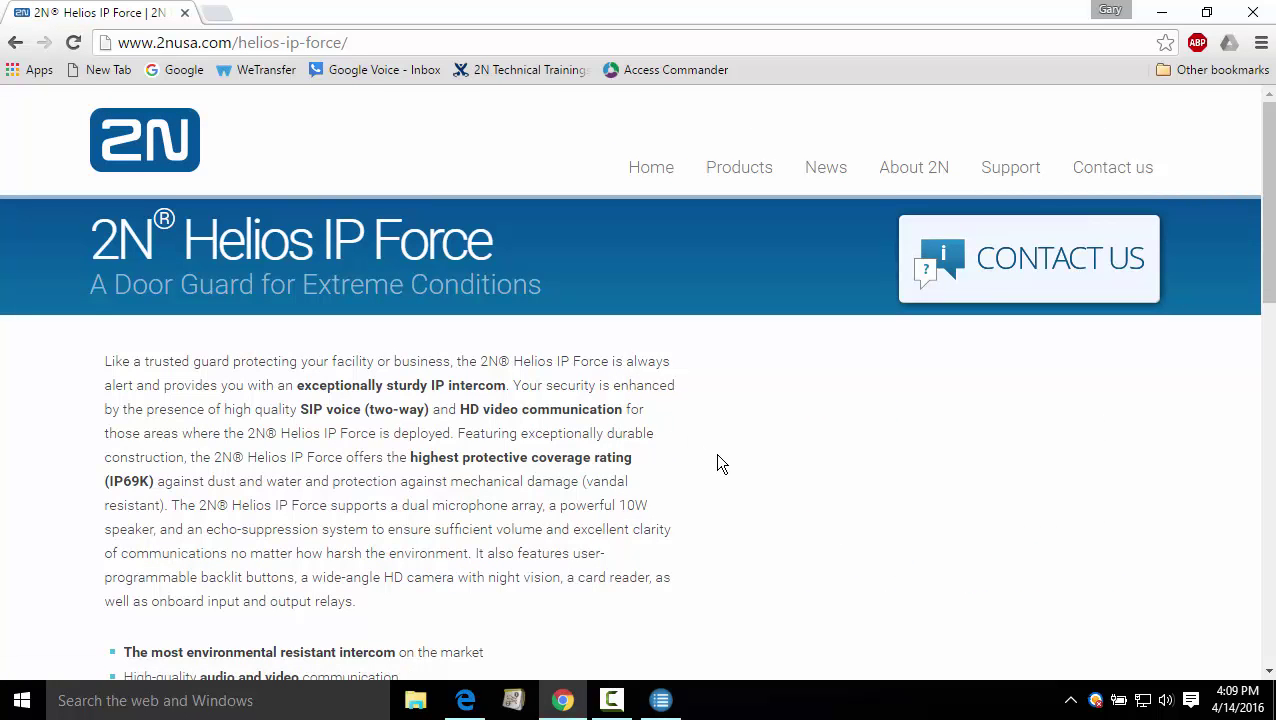
{"action": "scroll", "coordinate": [717, 460], "scroll_direction": "down", "scroll_amount": 5}
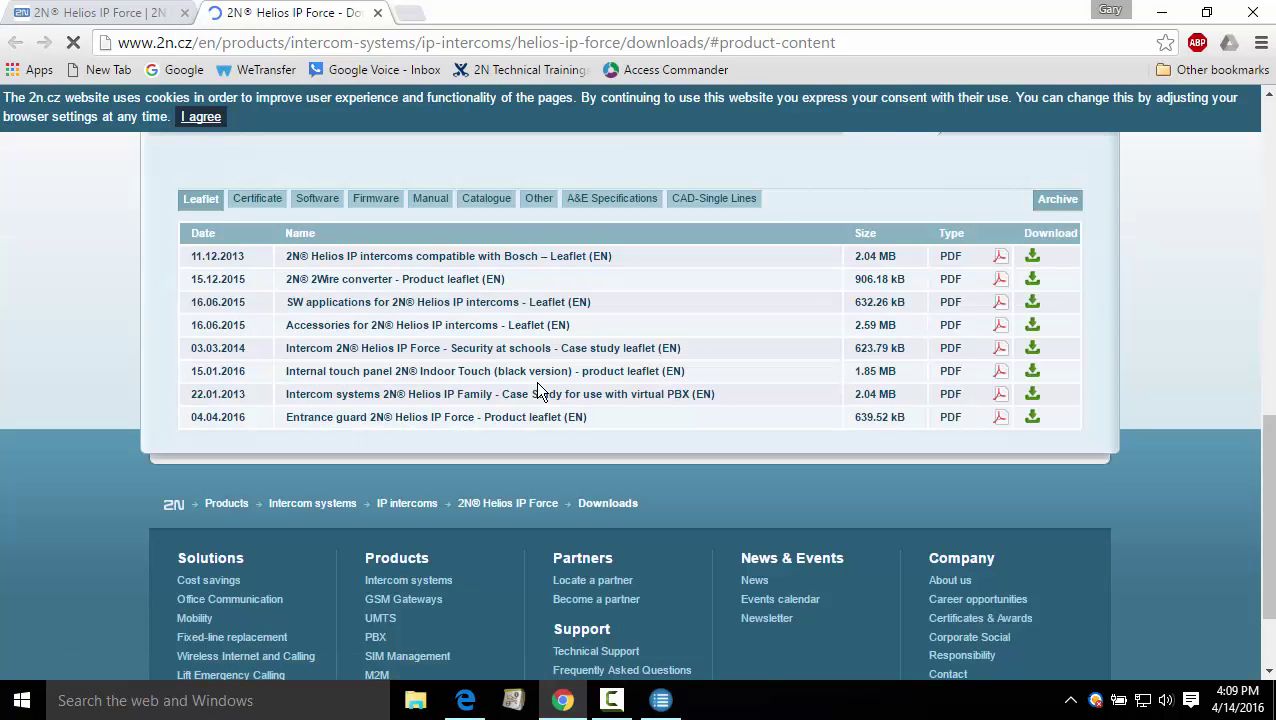
- Download the Firmware v2.14.2 zip from the Firmware list, then close Chrome
{"action": "left_click", "coordinate": [432, 198]}
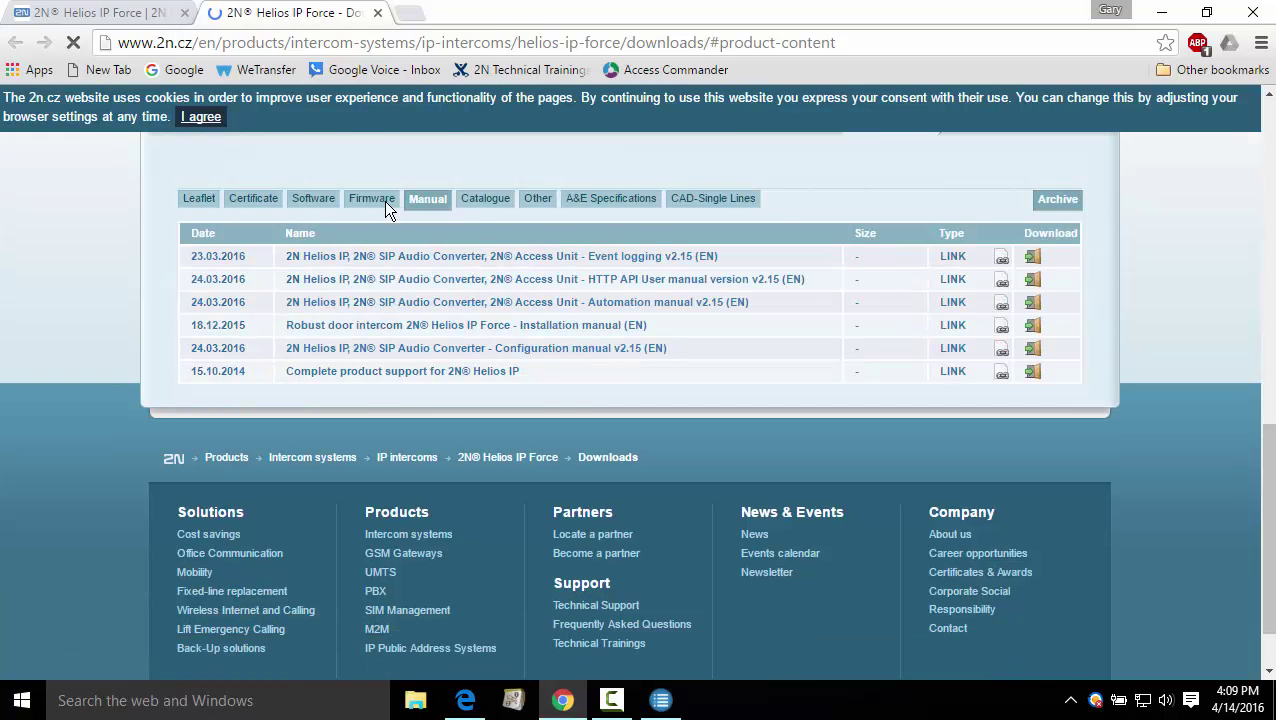
{"action": "left_click", "coordinate": [377, 199]}
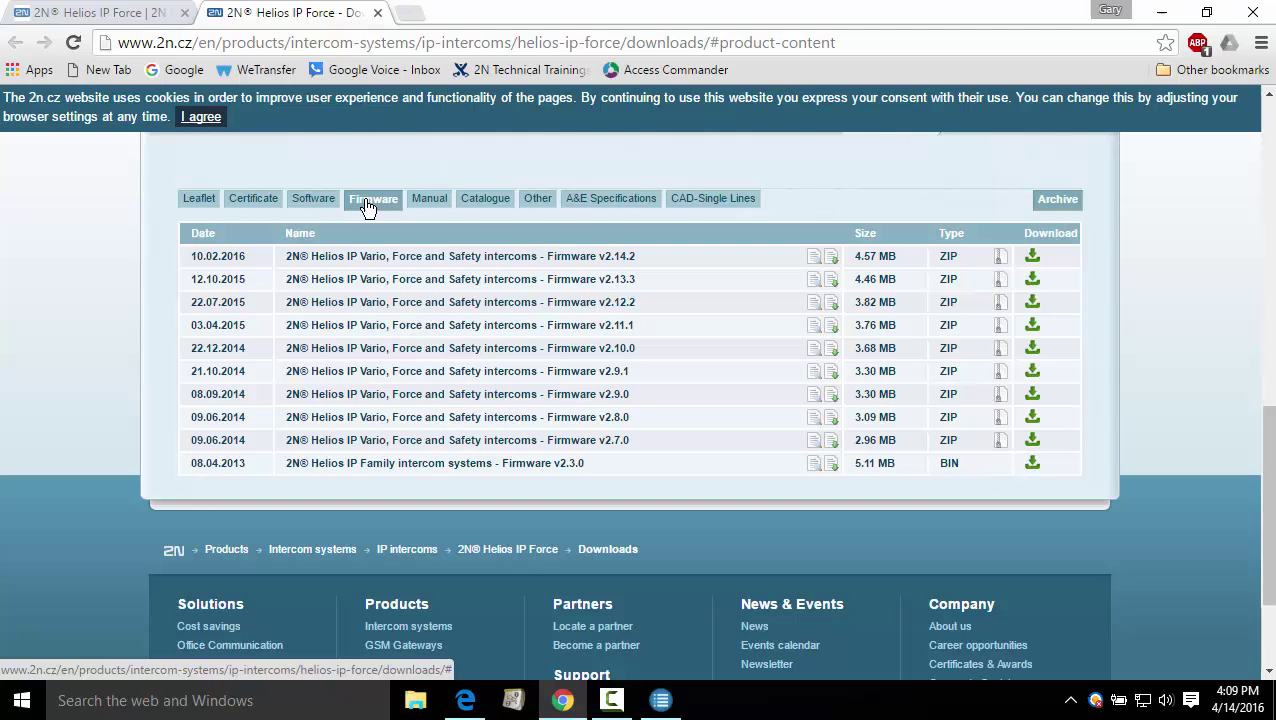
{"action": "left_click", "coordinate": [1032, 258]}
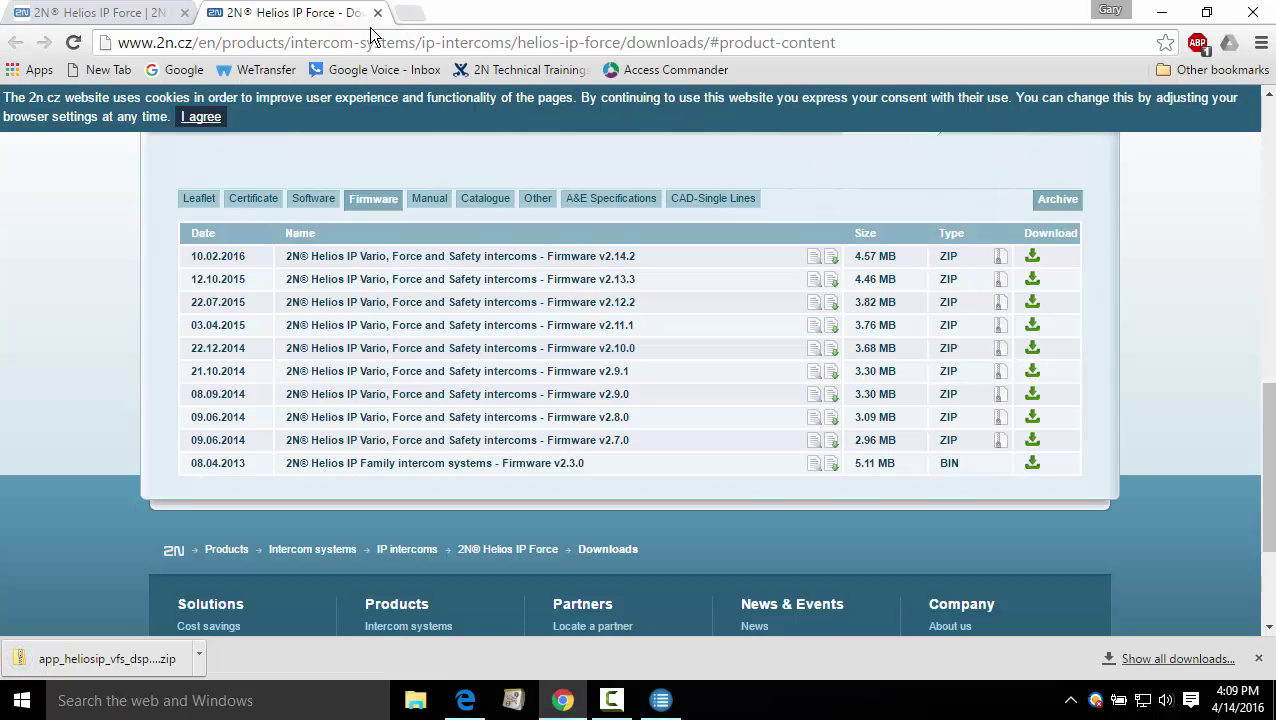
{"action": "left_click", "coordinate": [1270, 17]}
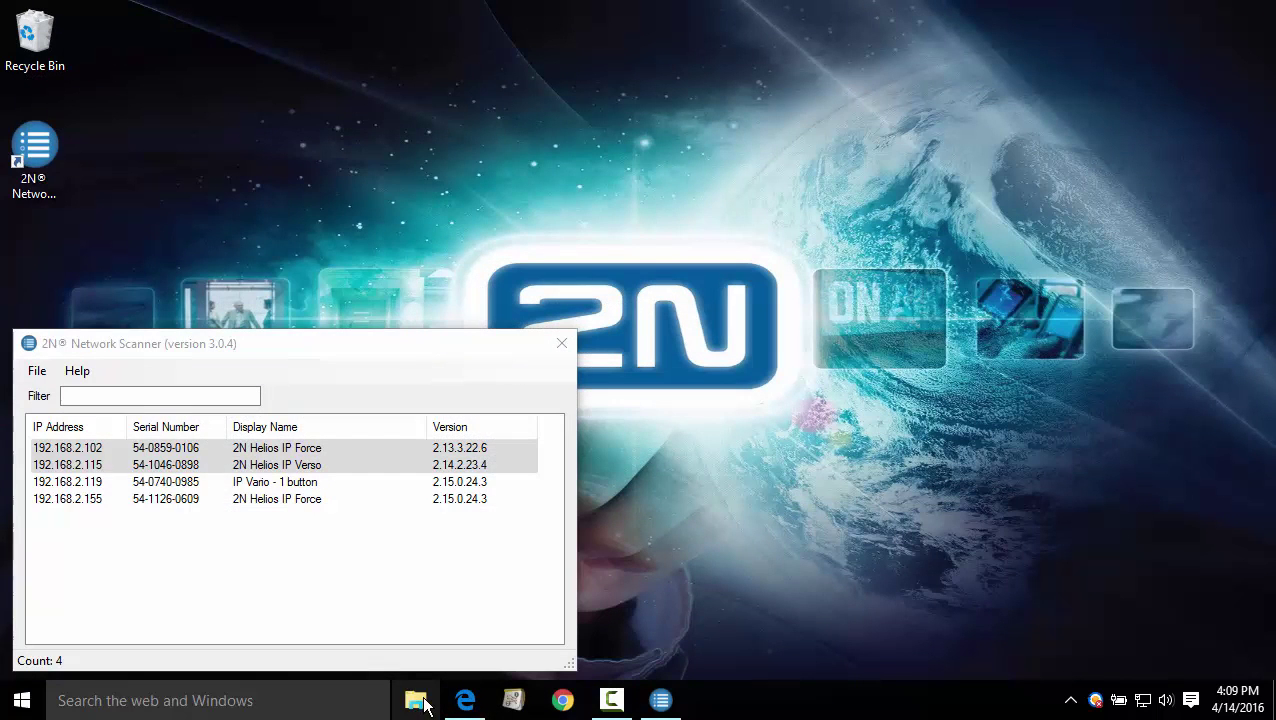
- Extract the firmware zip in Downloads to its suggested folder, then close the extracted folder window
{"action": "left_click", "coordinate": [418, 702]}
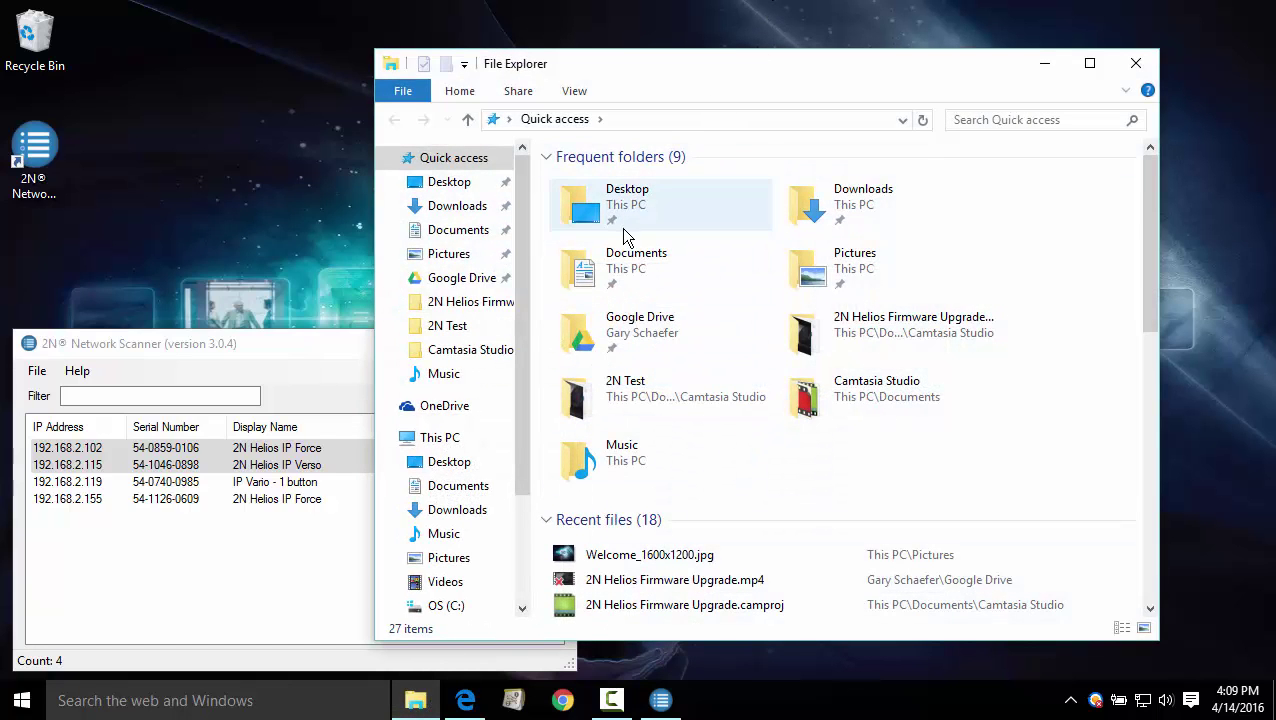
{"action": "left_click", "coordinate": [883, 198]}
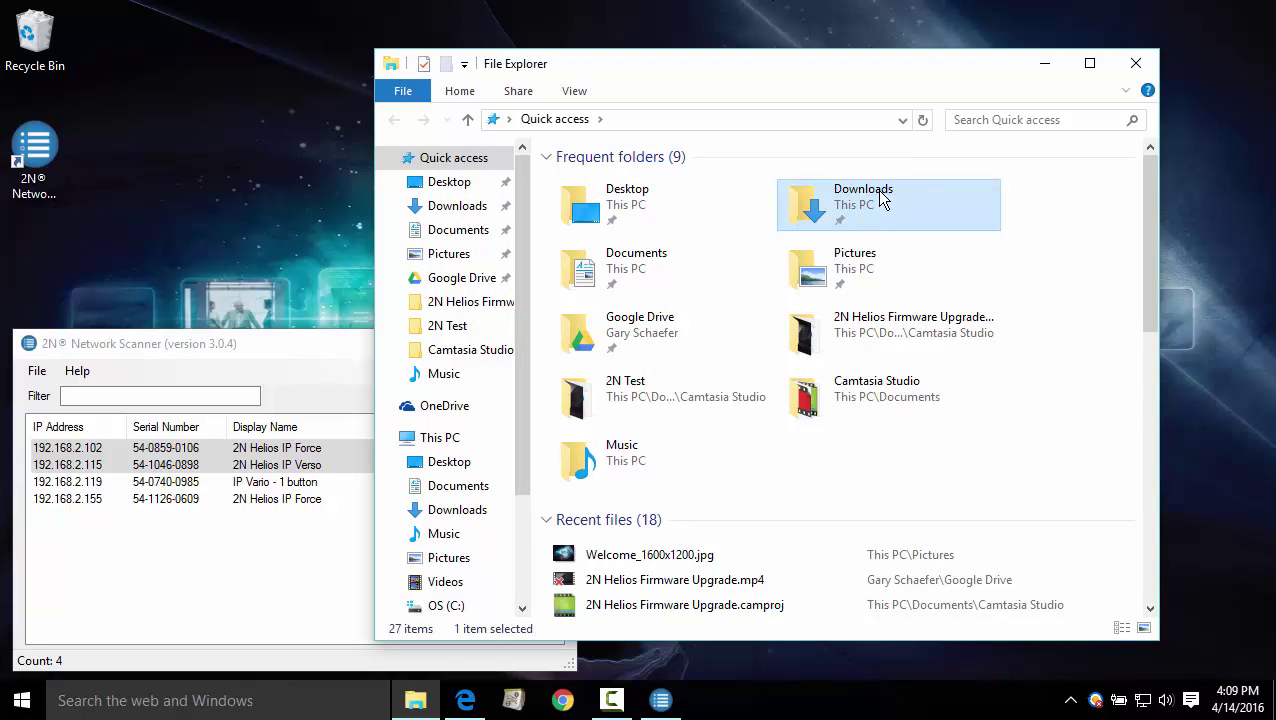
{"action": "double_click", "coordinate": [872, 198]}
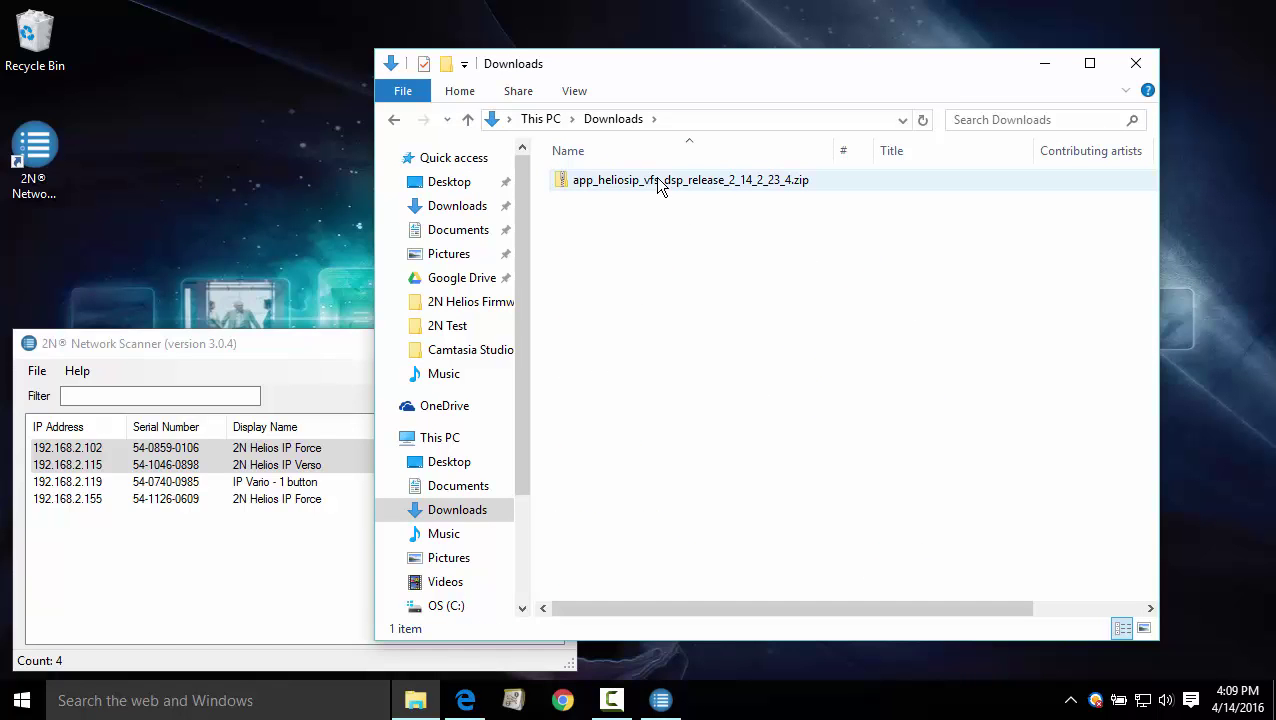
{"action": "left_click", "coordinate": [657, 180]}
{"action": "right_click", "coordinate": [657, 180]}
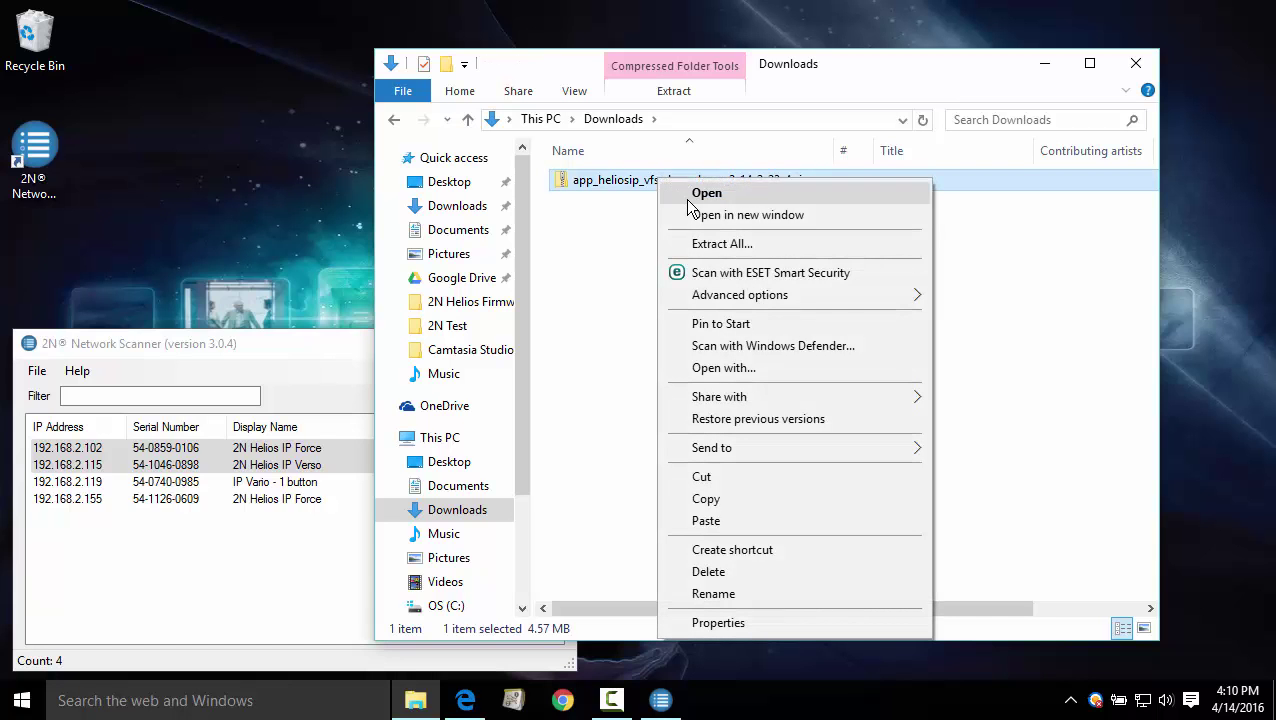
{"action": "left_click", "coordinate": [719, 241]}
{"action": "left_click", "coordinate": [838, 541]}
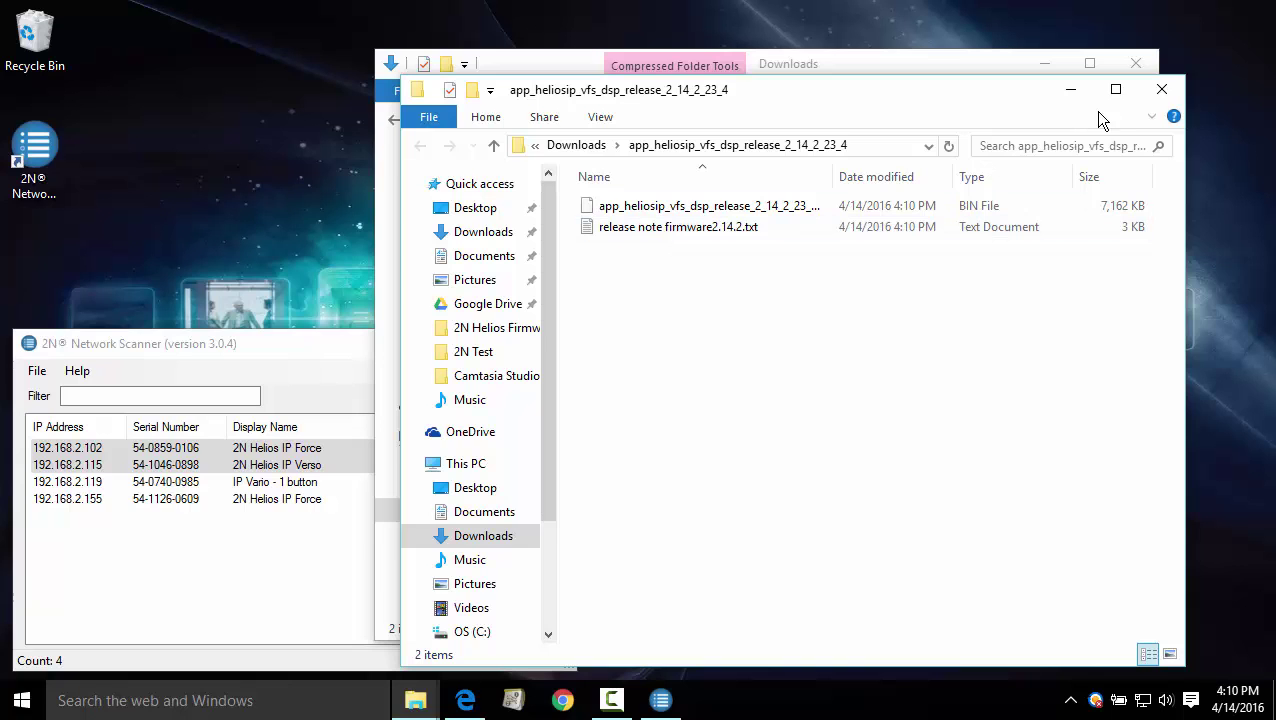
{"action": "left_click", "coordinate": [1159, 89]}
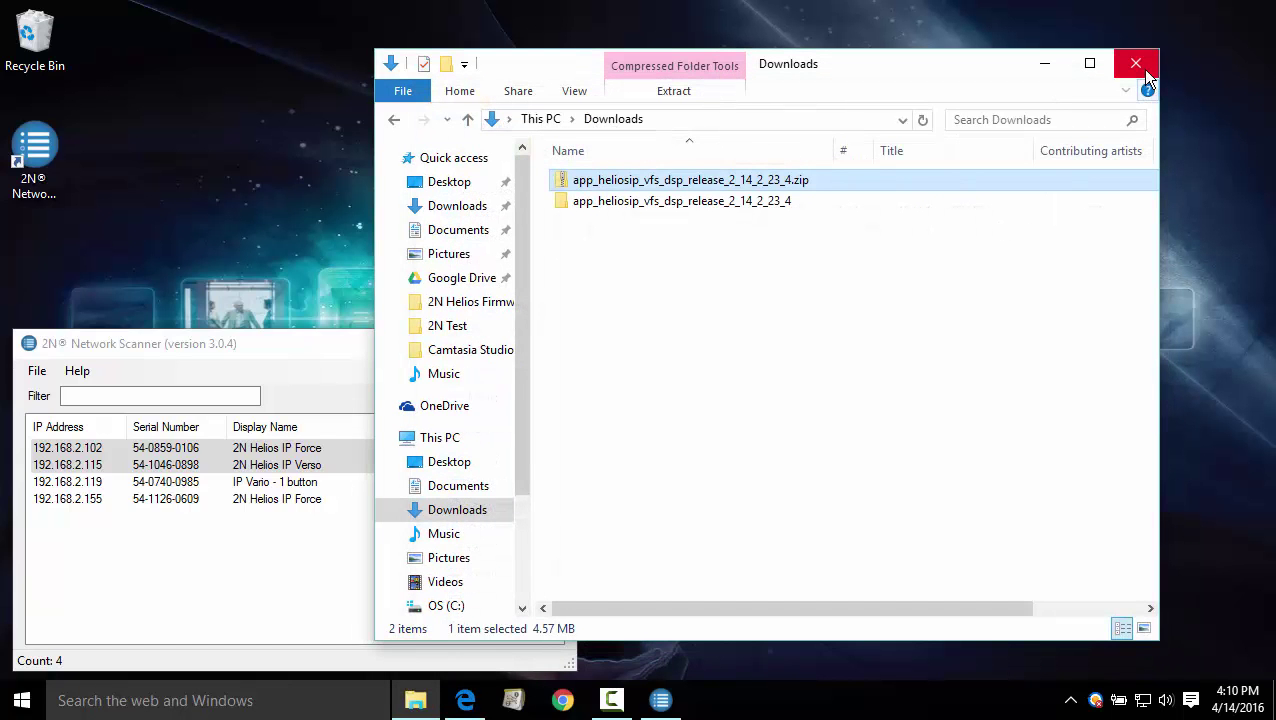
- Close File Explorer and open the 192.168.2.102 intercom from 2N Network Scanner in the browser
{"action": "left_click", "coordinate": [1140, 66]}
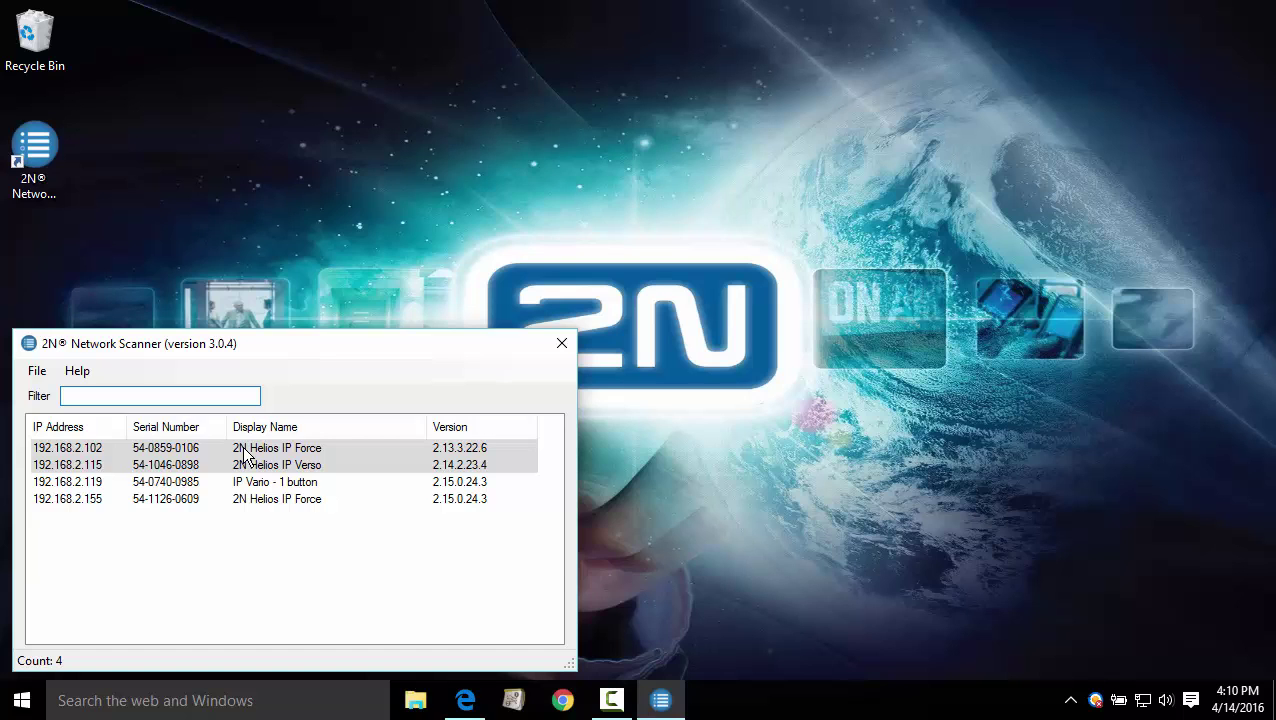
{"action": "left_click", "coordinate": [245, 450]}
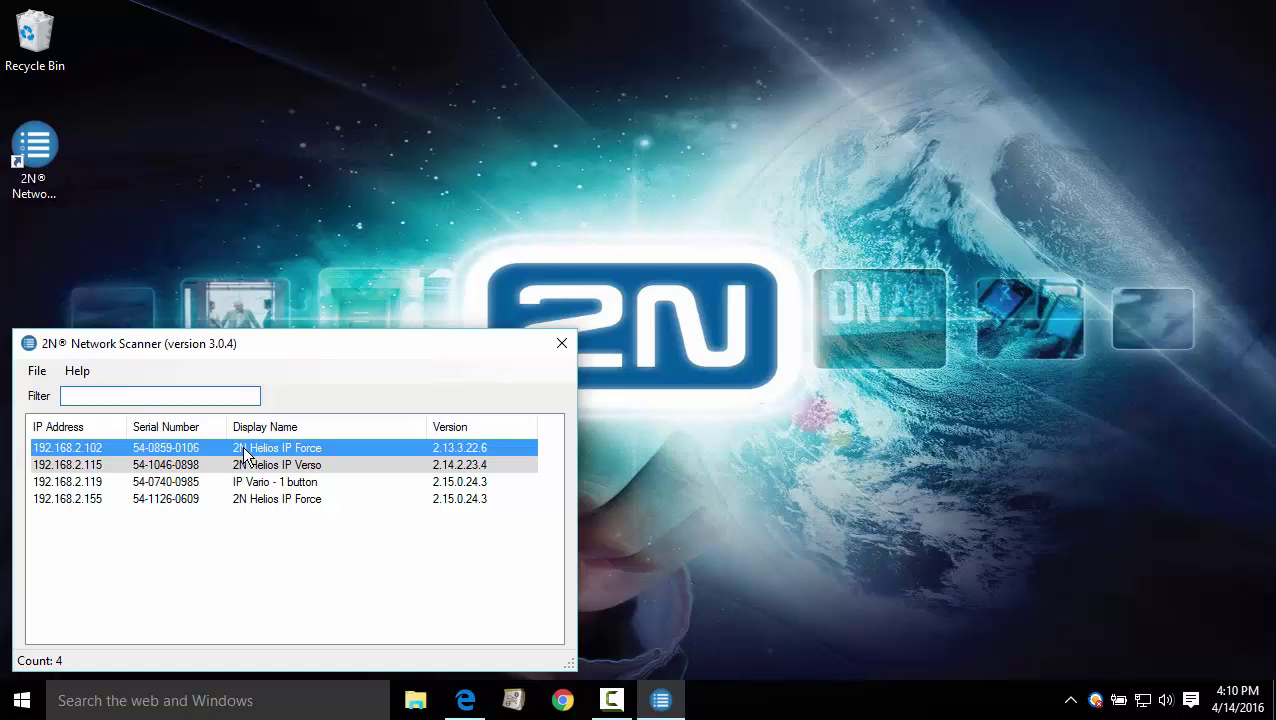
{"action": "double_click", "coordinate": [245, 450]}
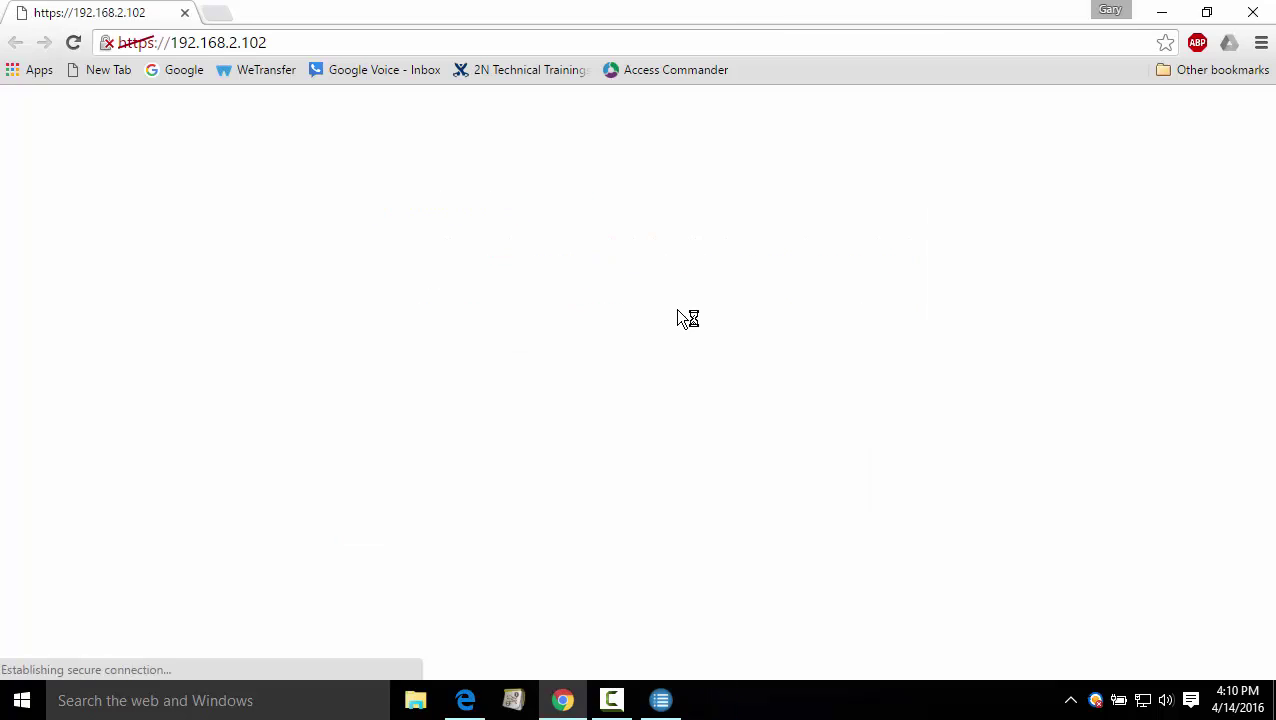
- Bypass the certificate warning and log in with the device's username and password
{"action": "left_click", "coordinate": [365, 527]}
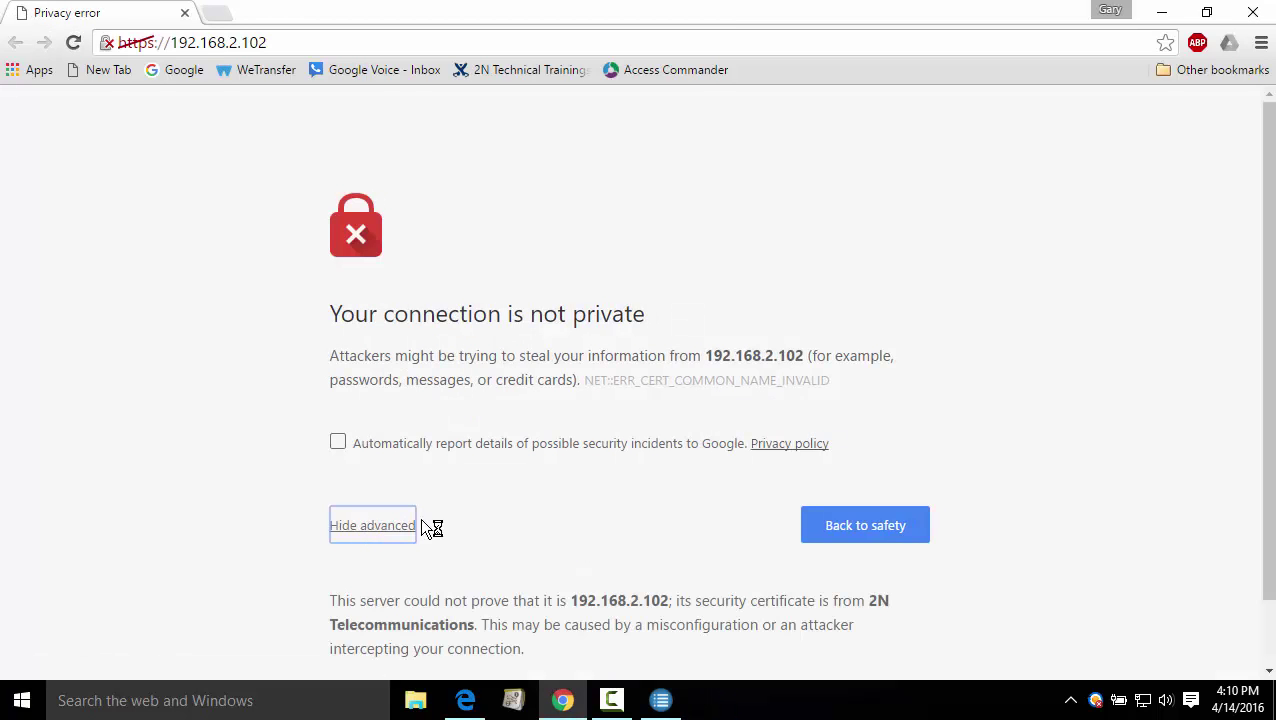
{"action": "scroll", "coordinate": [640, 595], "scroll_direction": "down", "scroll_amount": 1}
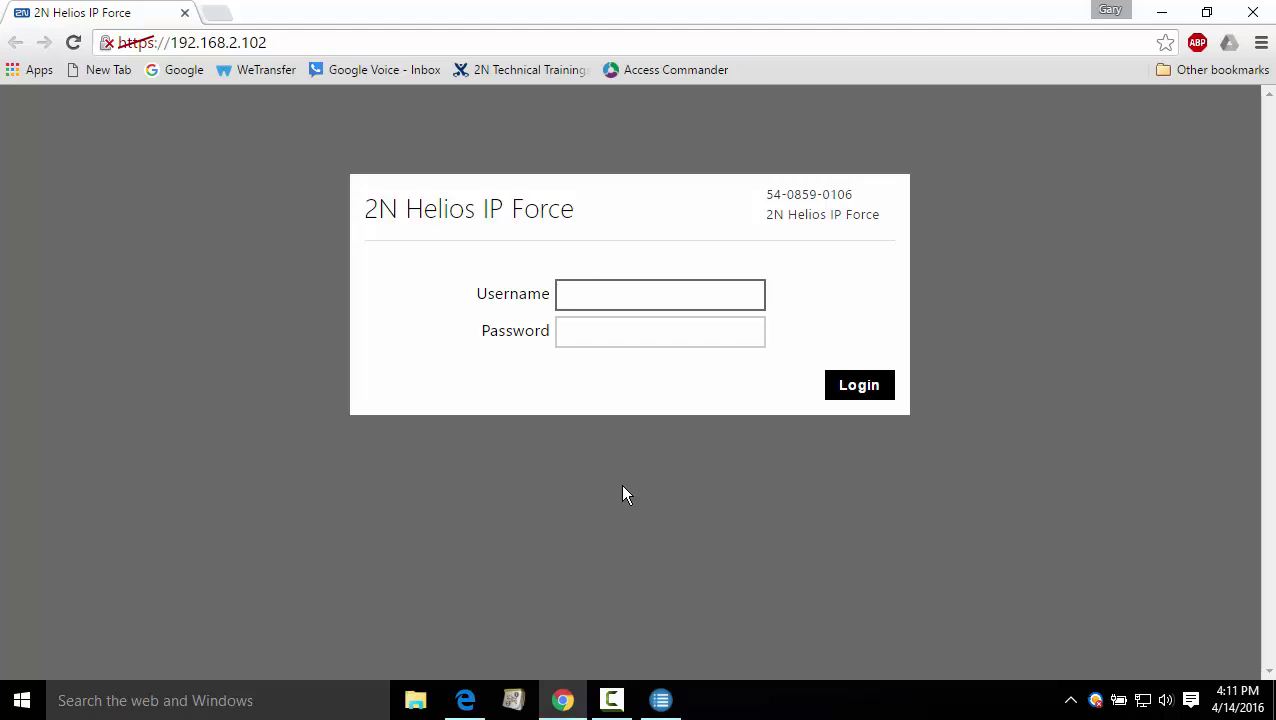
{"action": "type", "text": "admin"}
{"action": "key", "text": "Tab"}
{"action": "type", "text": "2n"}
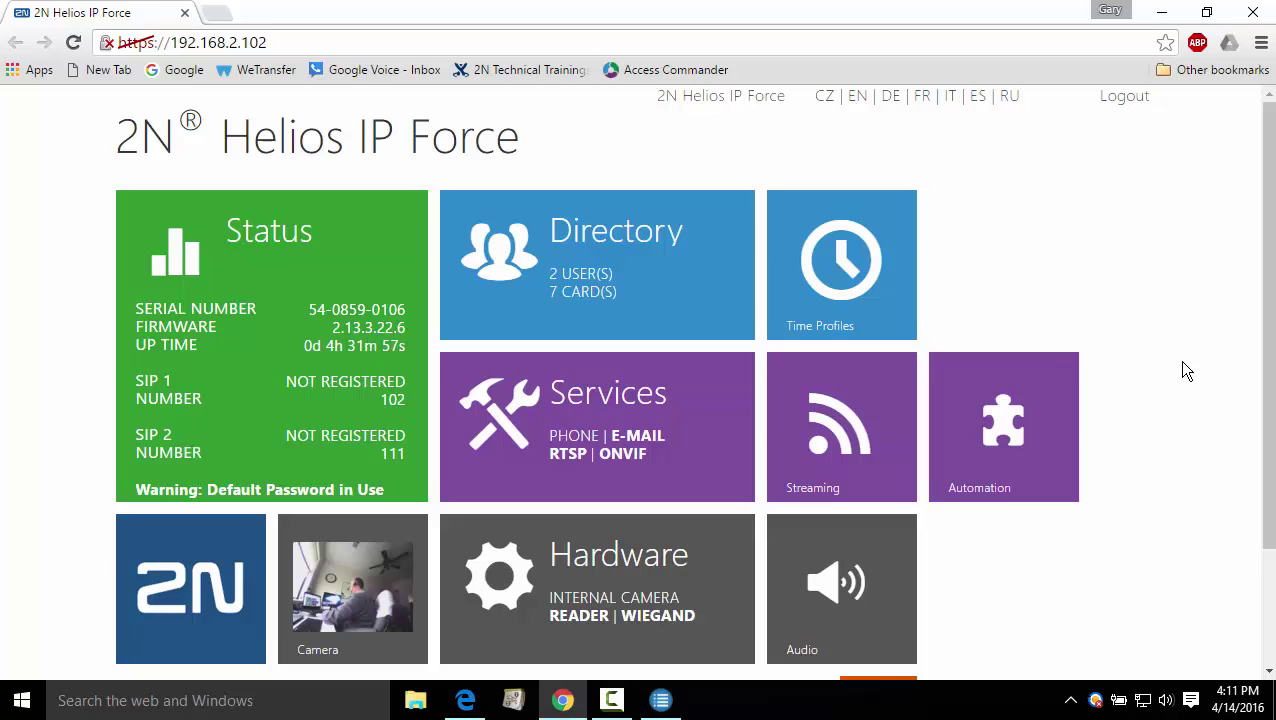
{"action": "scroll", "coordinate": [1186, 370], "scroll_direction": "down", "scroll_amount": 2}
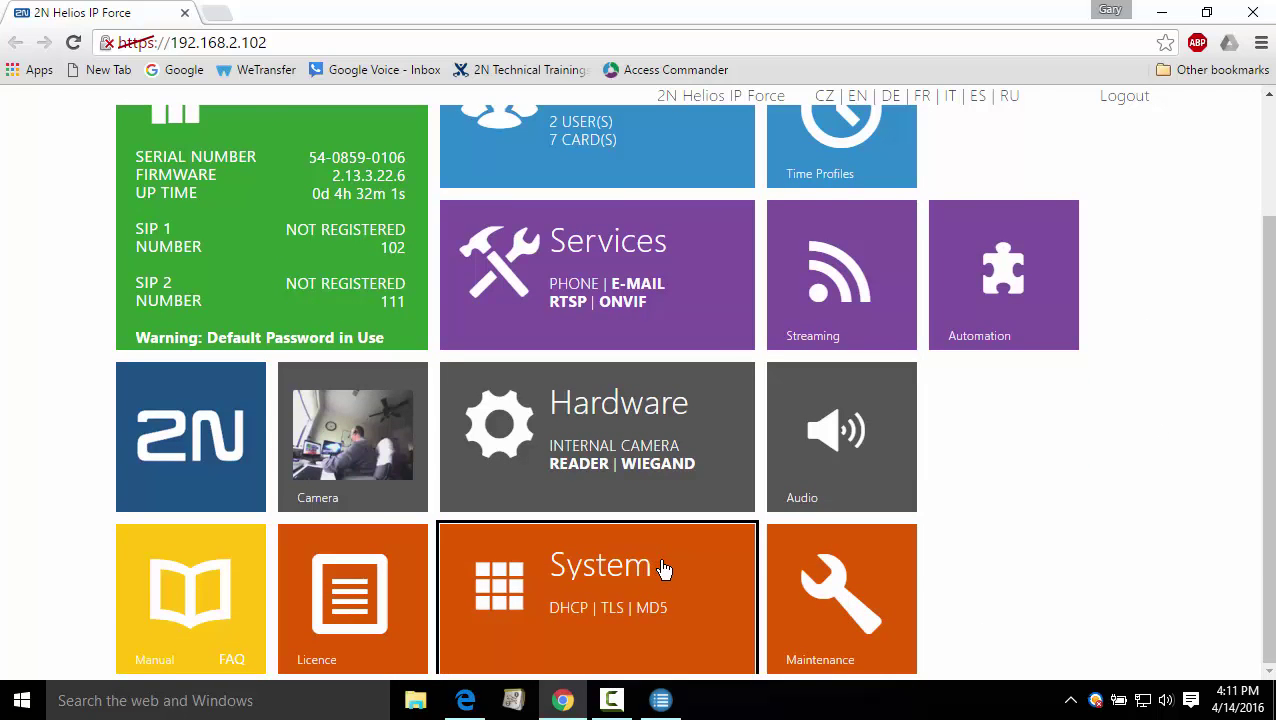
- Under System > Maintenance, choose app_heliosip_vfs_dsp_release_2_14_2_23_4.bin for the firmware upgrade
{"action": "left_click", "coordinate": [663, 568]}
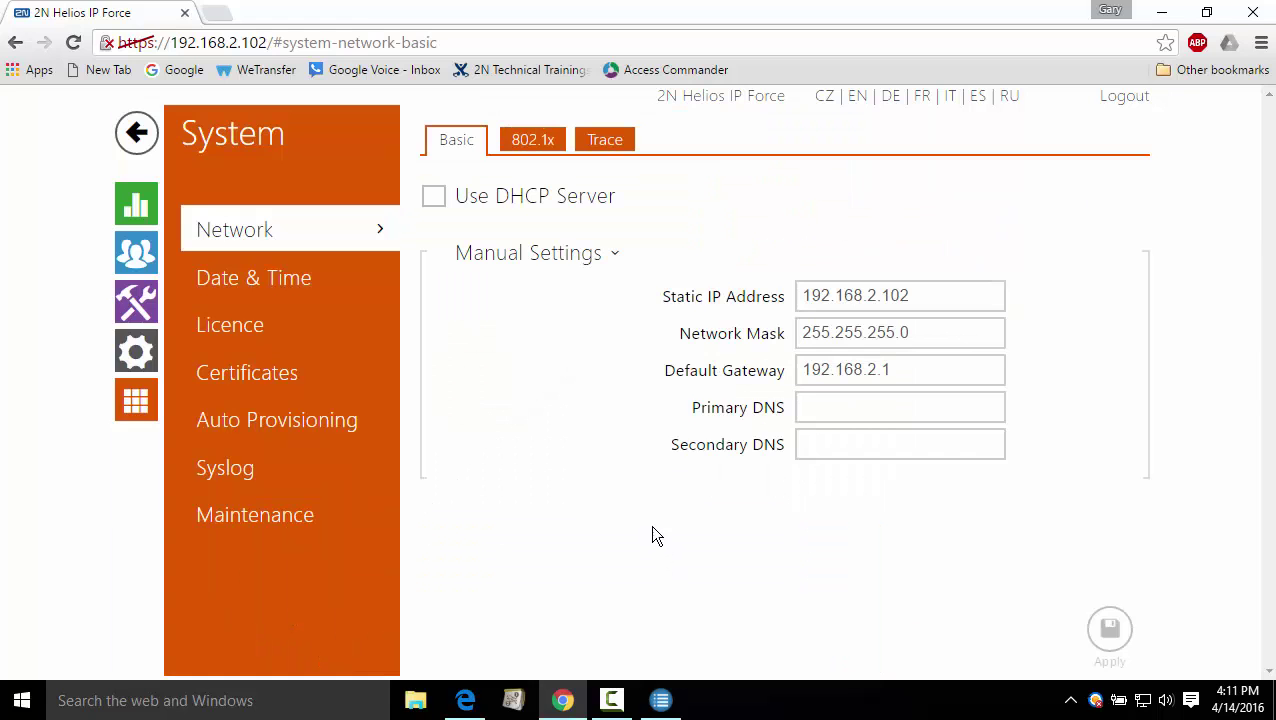
{"action": "left_click", "coordinate": [268, 518]}
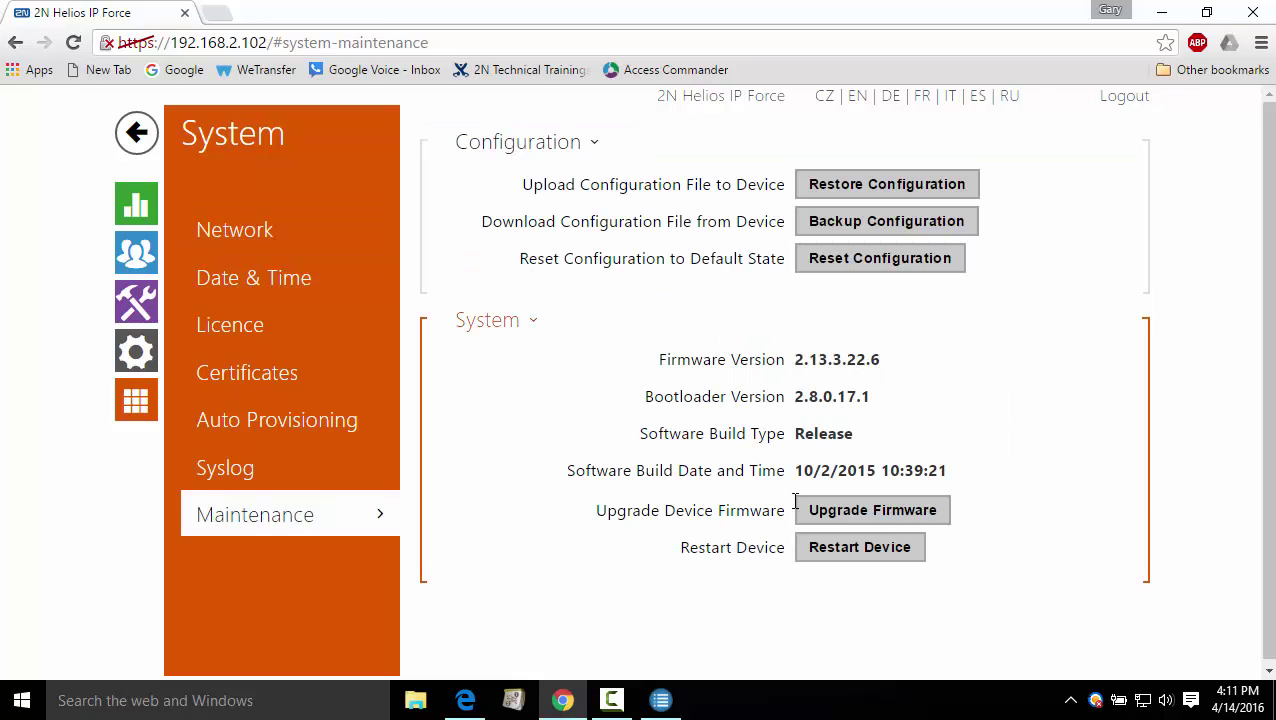
{"action": "left_click", "coordinate": [886, 513]}
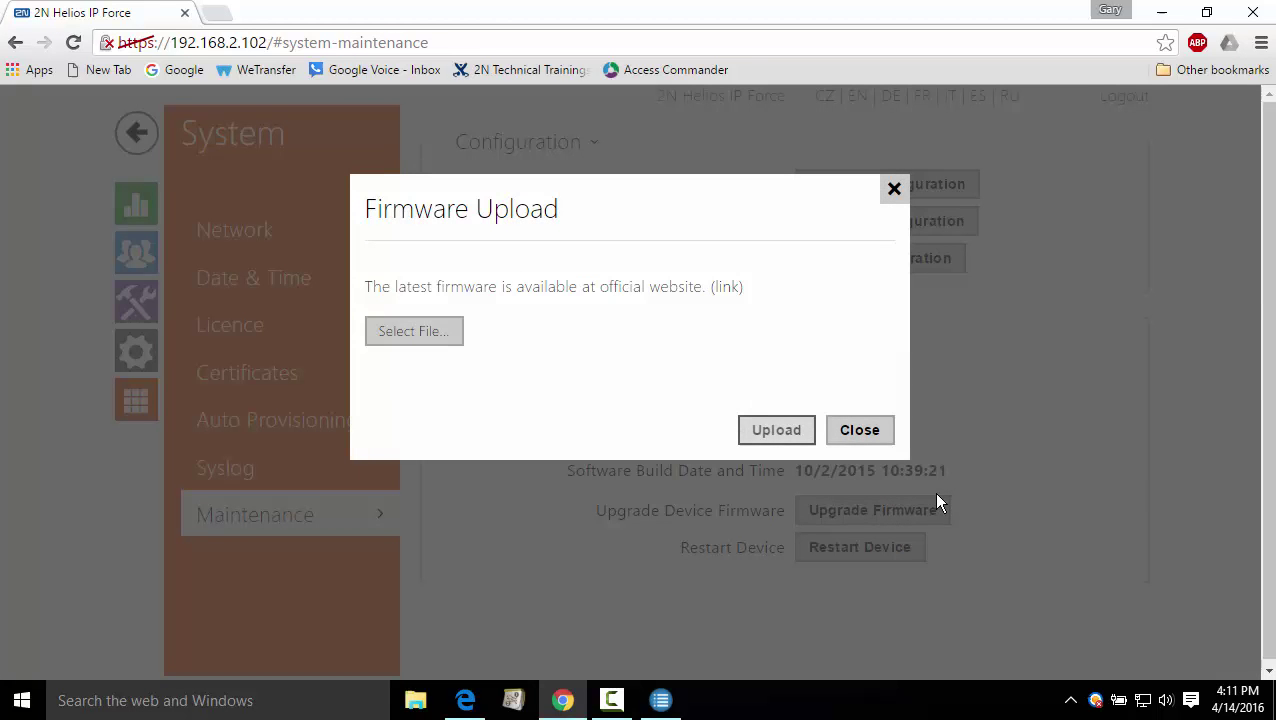
{"action": "left_click", "coordinate": [421, 333]}
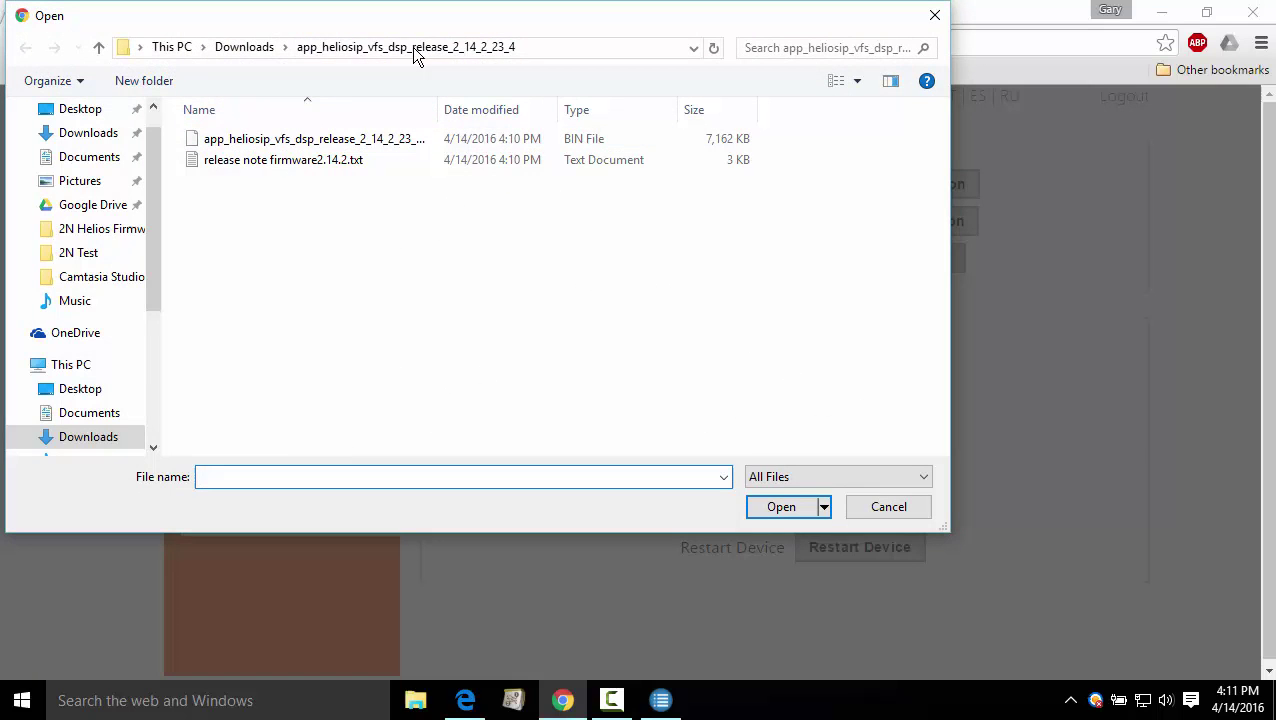
{"action": "double_click", "coordinate": [305, 140]}
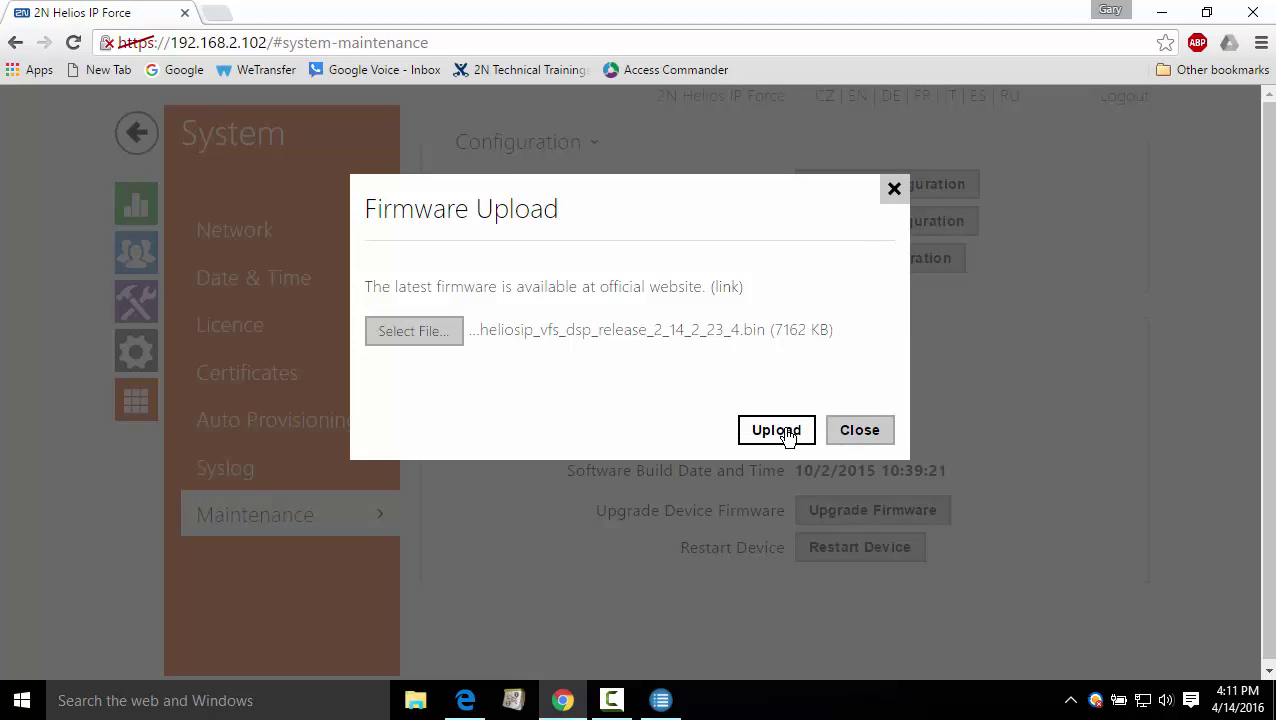
- Upload the firmware and confirm the Maintenance page shows version 2.14.2.23.4
{"action": "left_click", "coordinate": [788, 432]}
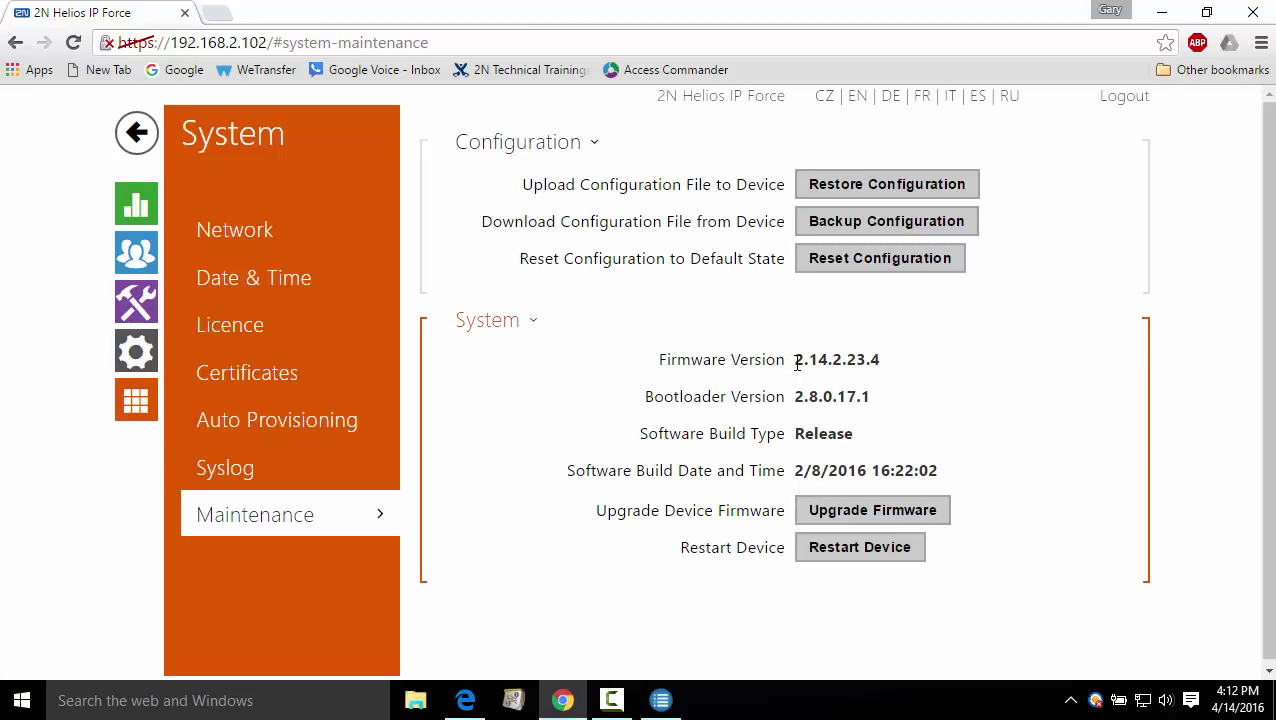
{"action": "left_click_drag", "start_coordinate": [798, 361], "coordinate": [886, 364]}
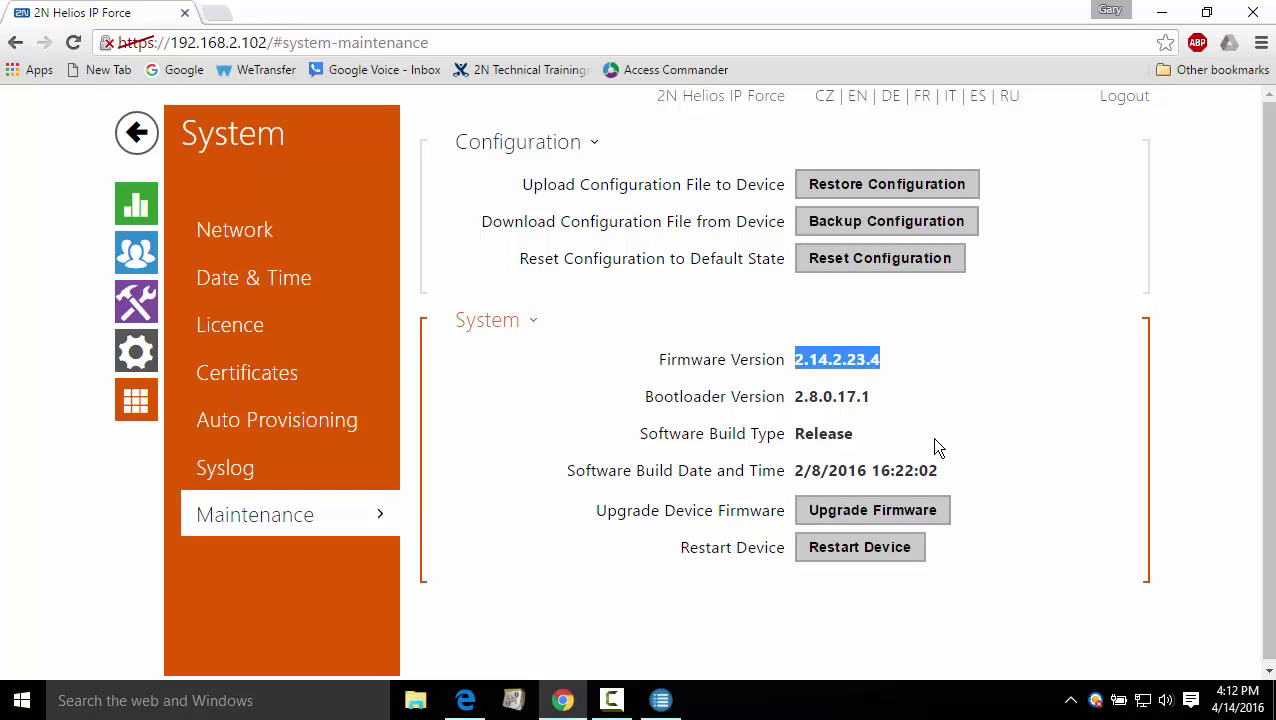